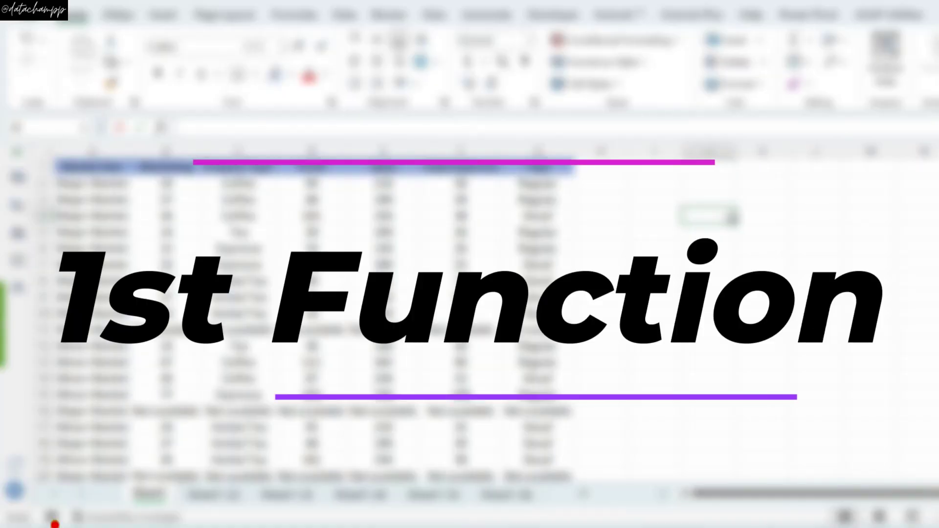
# Enter the label 'SUM' in cell J4 on Sheet1.
pyautogui.press('Return')
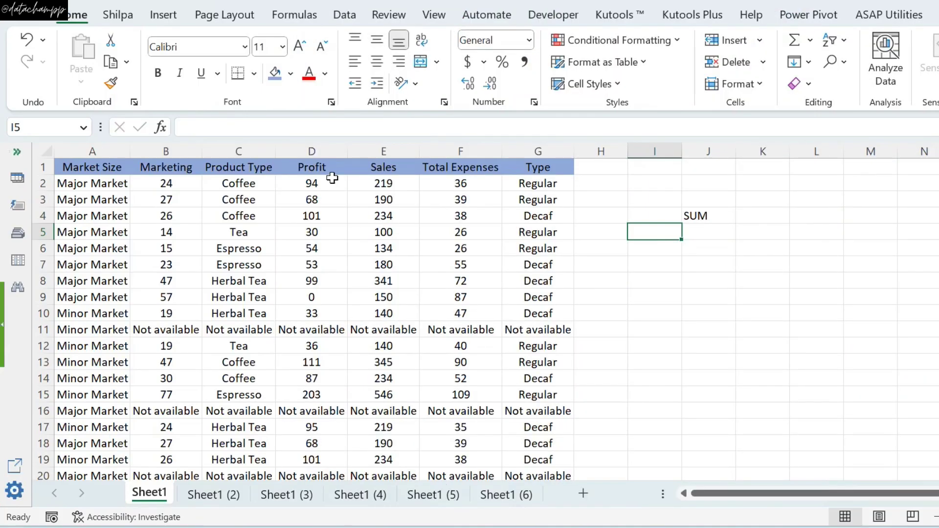
# Reuse the Profit, Sales and Total Expenses headers and enter =SUM(D2:D21) under Profit.
pyautogui.moveTo(329, 172); pyautogui.dragTo(787, 240)
pyautogui.click(656, 251)
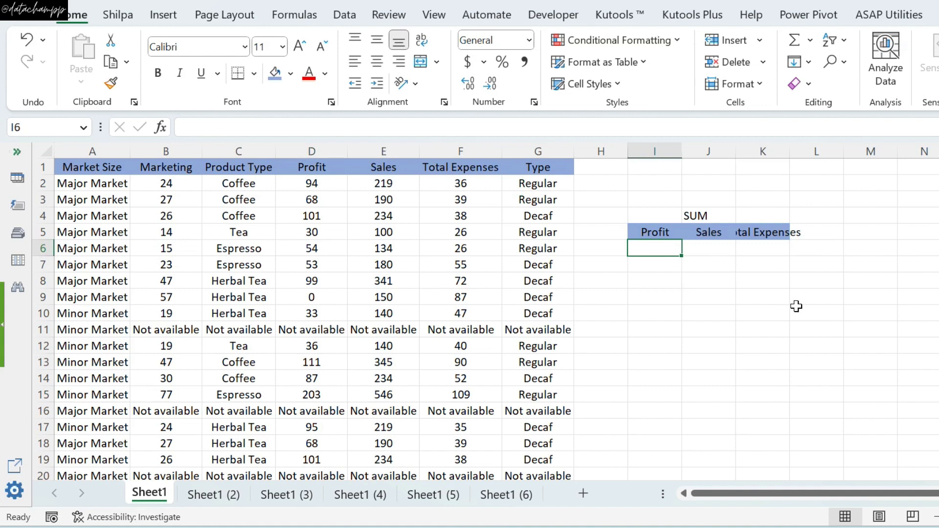
pyautogui.write('=sum')
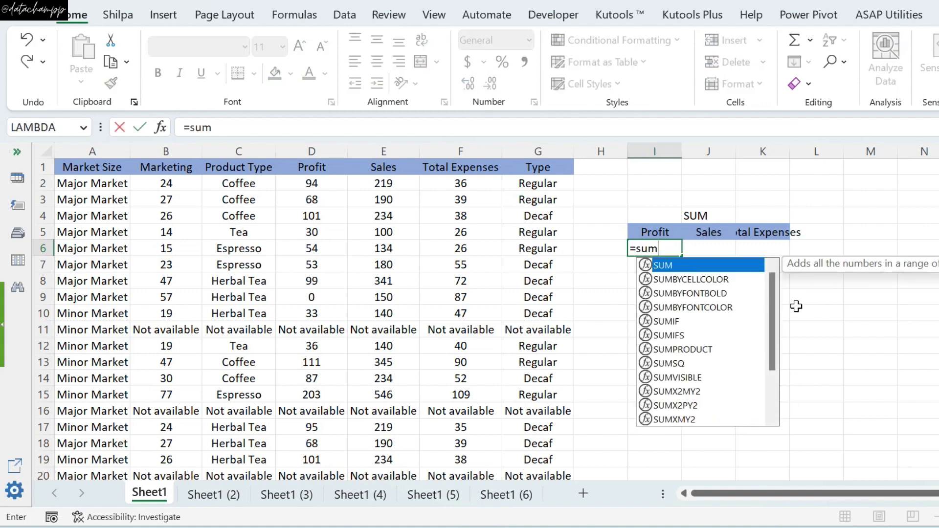
pyautogui.write('(')
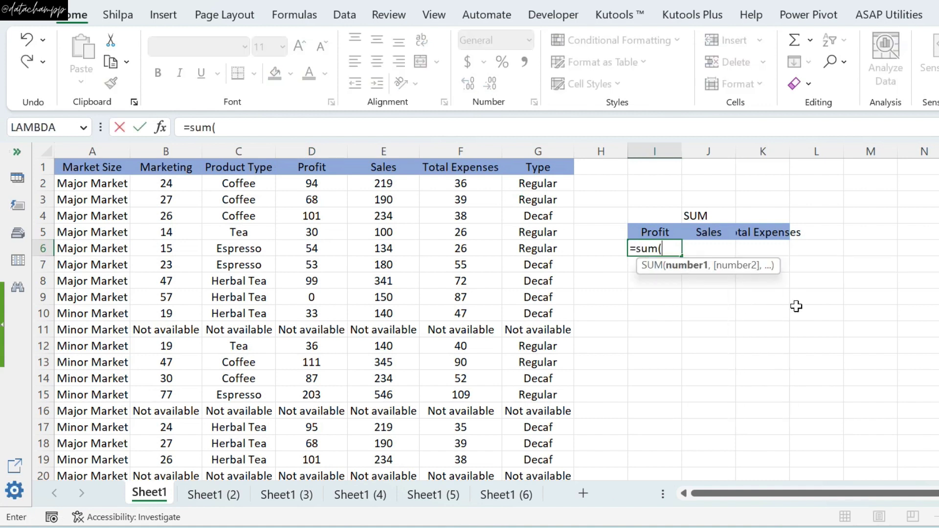
pyautogui.click(345, 186)
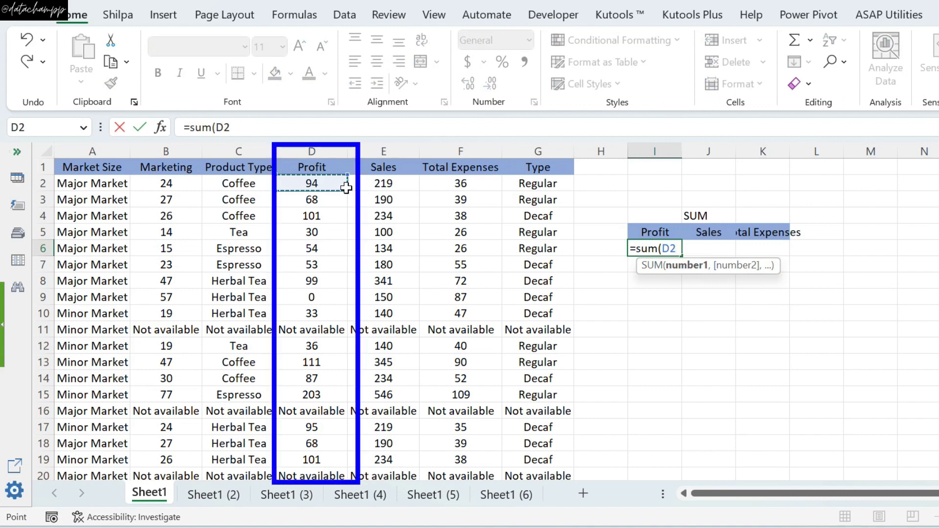
pyautogui.hotkey('ctrl', 'shift', 'Down')
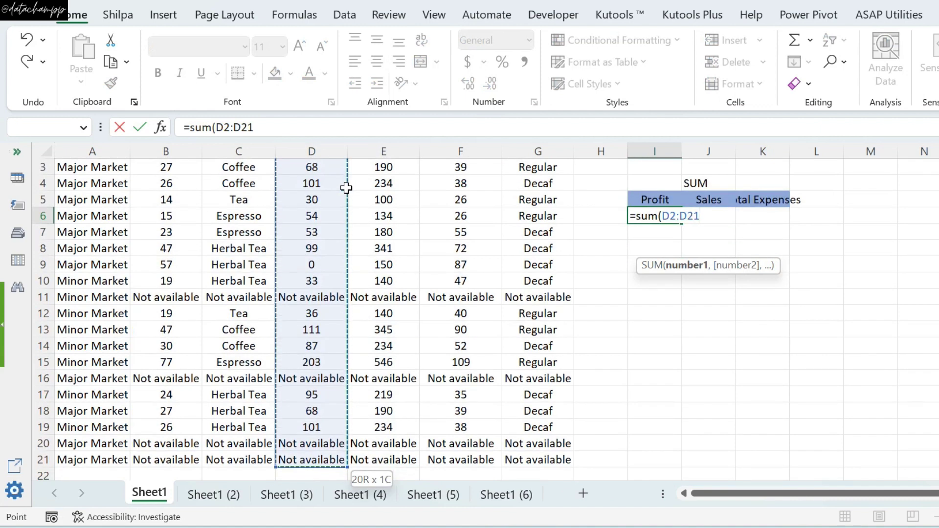
pyautogui.write(')')
pyautogui.press('Return')
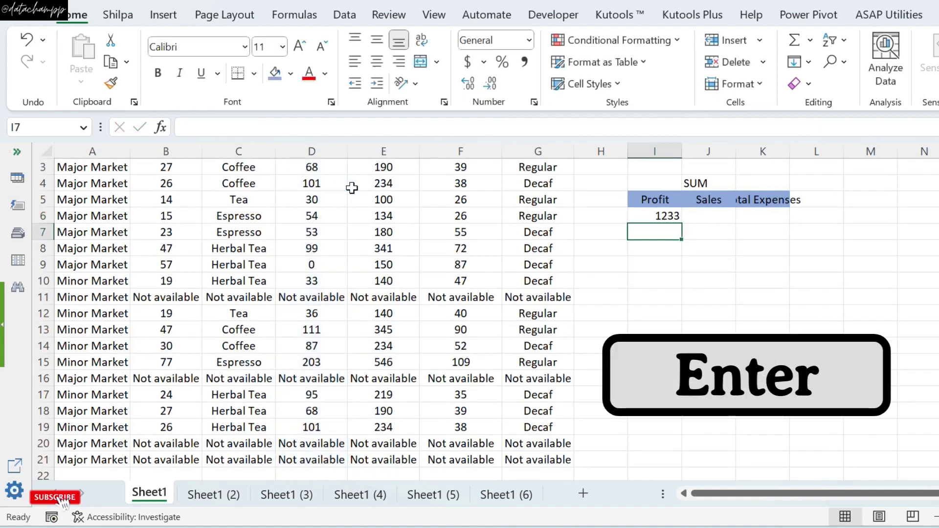
# Fill the SUM formula across to K6 for totals 1233, 3596 and 829, widening column K.
pyautogui.scroll(1, 244, 220)
pyautogui.click(662, 247)
pyautogui.moveTo(681, 256); pyautogui.dragTo(790, 266)
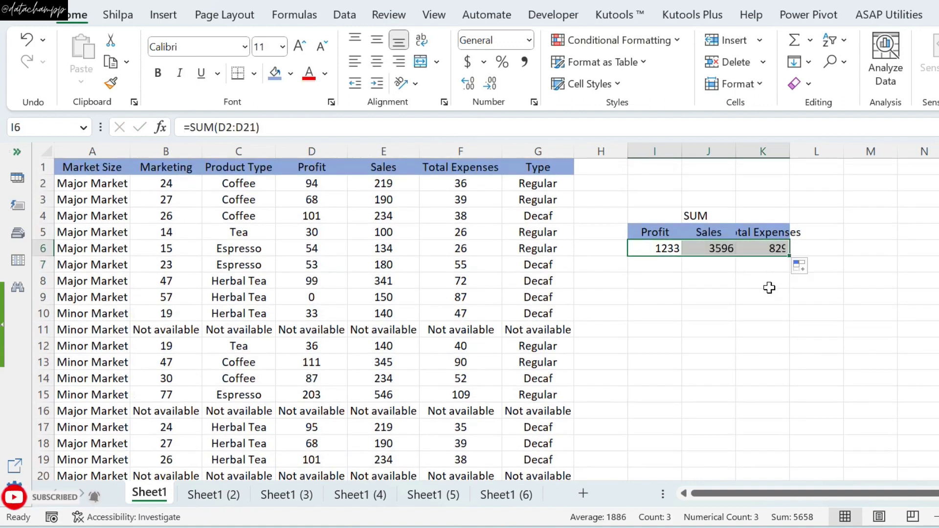
pyautogui.moveTo(795, 160); pyautogui.dragTo(794, 160)
pyautogui.doubleClick(794, 160)
pyautogui.click(801, 292)
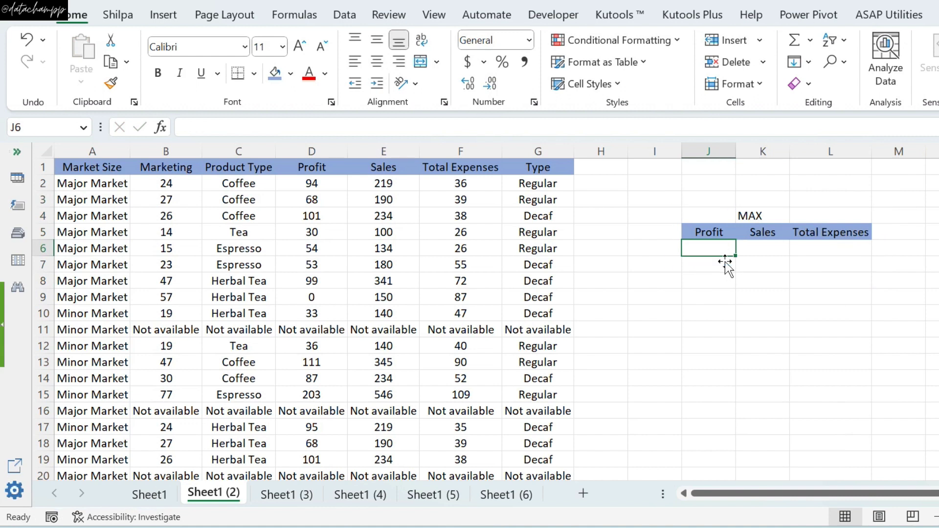
# Enter =MAX(D2:D21) under the MAX heading, giving the Profit maximum 203.
pyautogui.write('=ma')
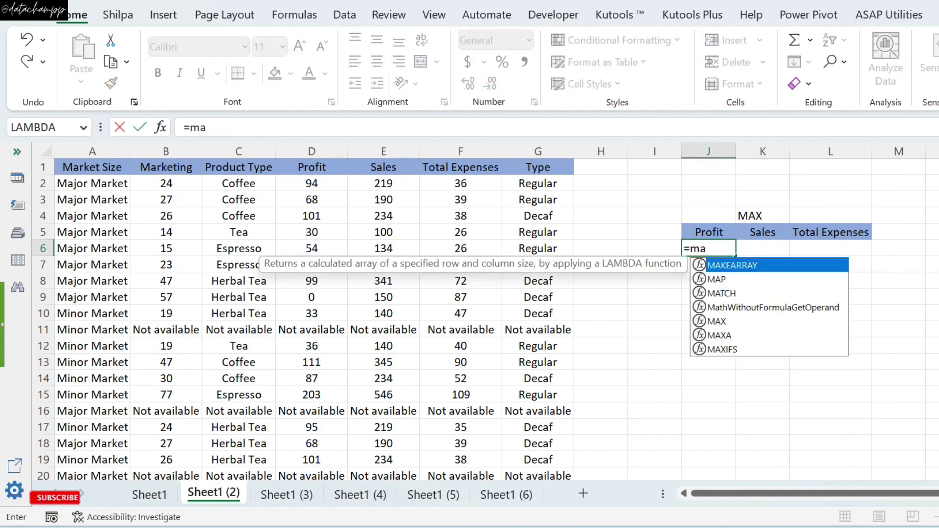
pyautogui.write('x(')
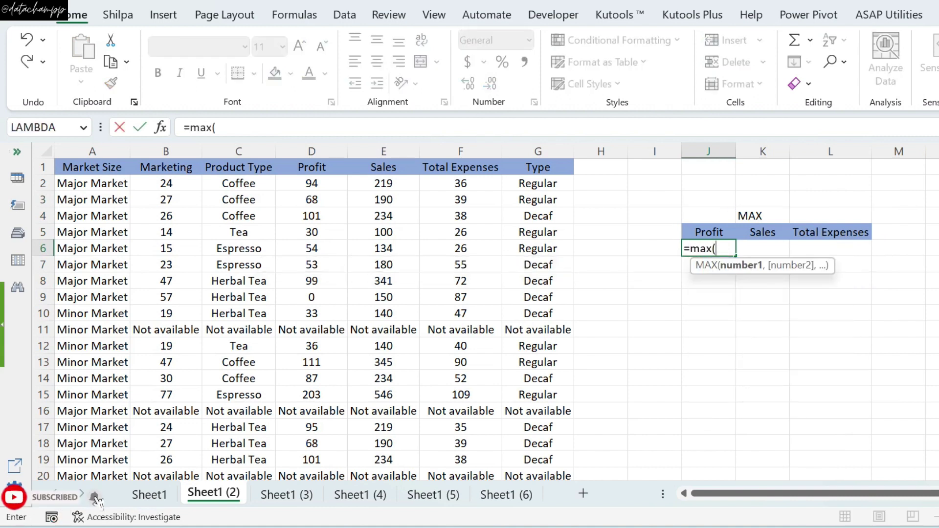
pyautogui.click(299, 186)
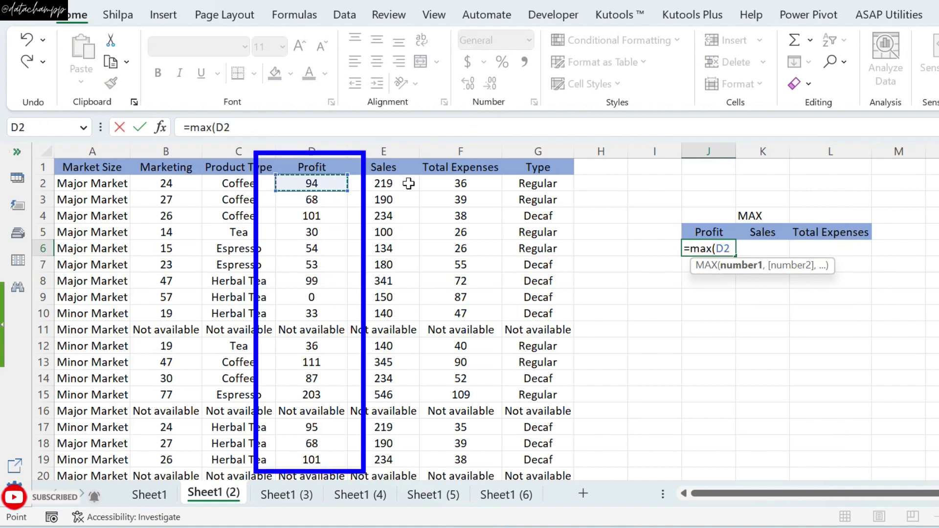
pyautogui.hotkey('ctrl', 'shift', 'Down')
pyautogui.write(')')
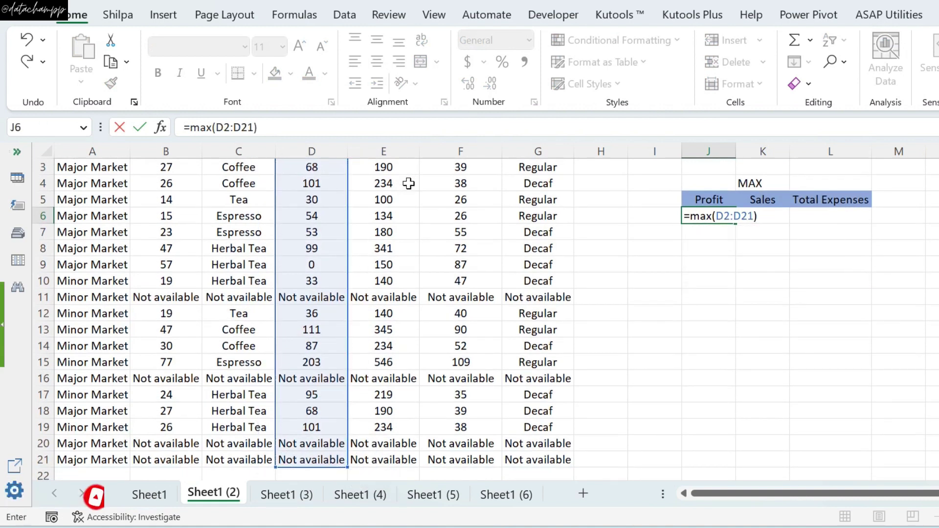
pyautogui.press('Return')
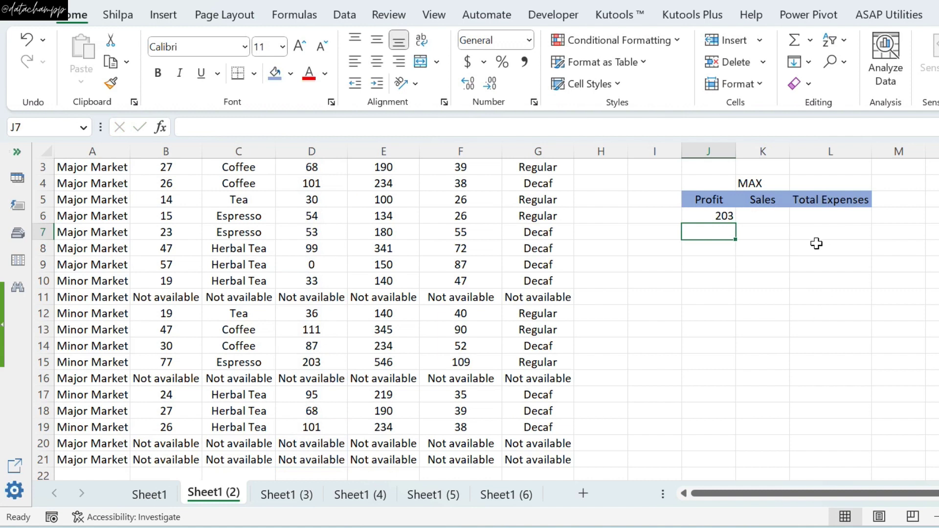
# Fill the MAX formula right to L6, giving Sales 546 and Total Expenses 109.
pyautogui.scroll(1, 816, 244)
pyautogui.click(734, 252)
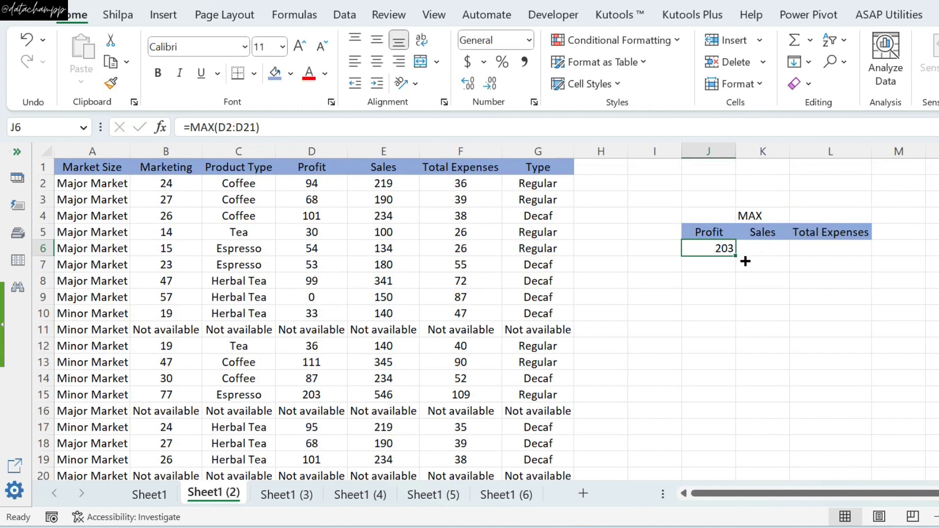
pyautogui.moveTo(735, 255); pyautogui.dragTo(851, 264)
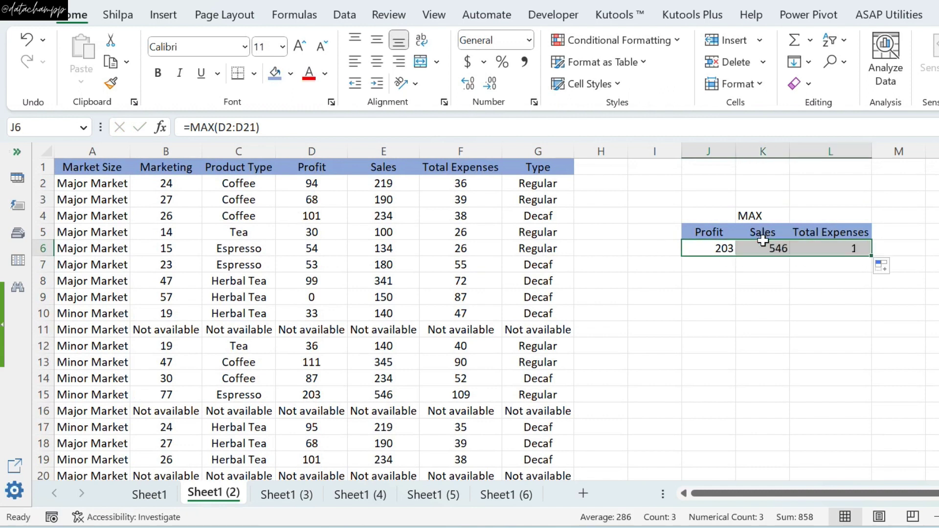
pyautogui.click(781, 366)
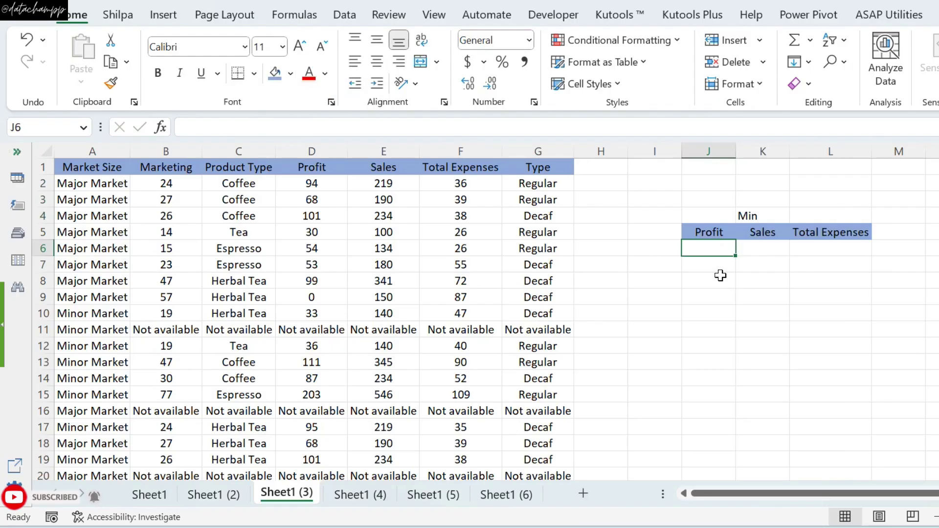
# Enter =MIN(D2:D21) in J6 for a minimum Profit of 0.
pyautogui.write('=')
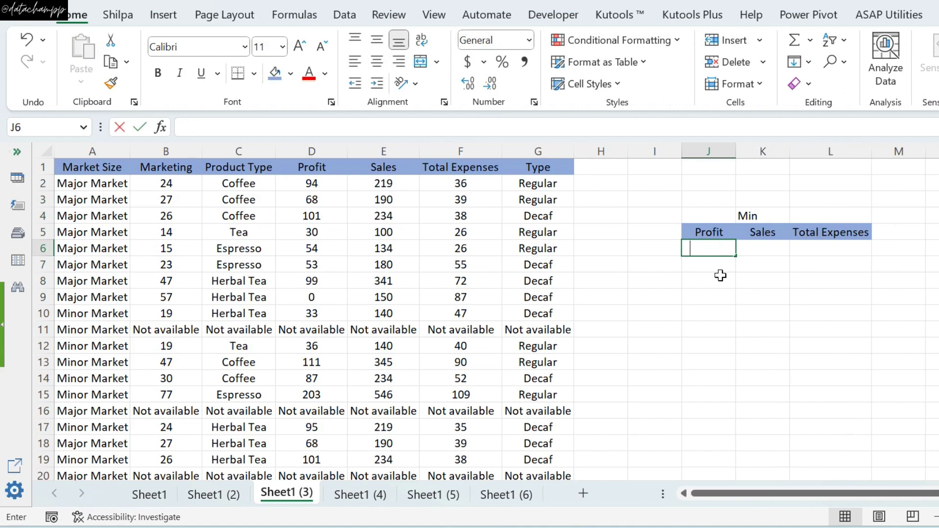
pyautogui.write('min')
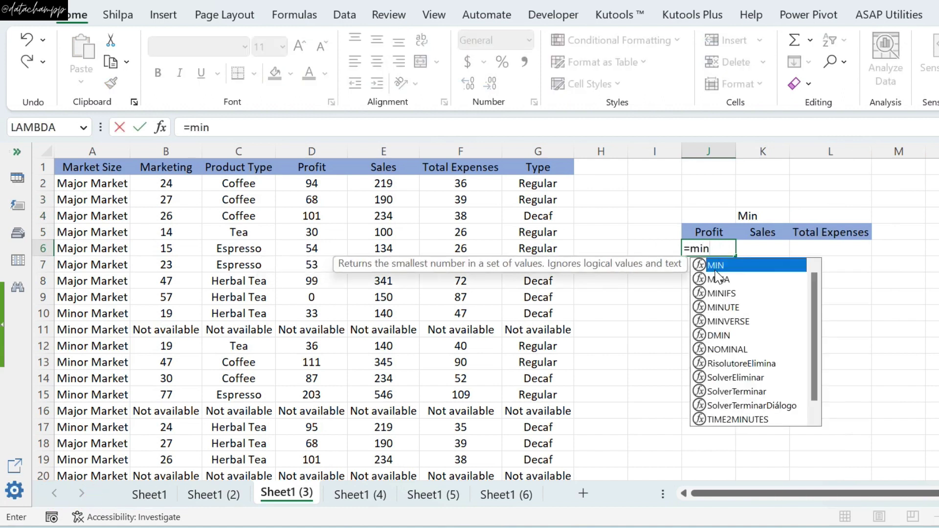
pyautogui.press('Tab')
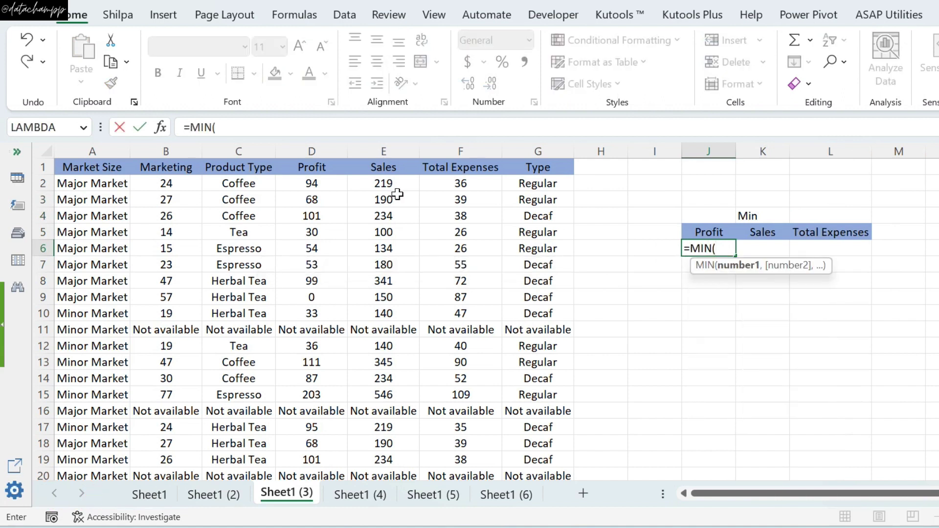
pyautogui.click(323, 186)
pyautogui.hotkey('ctrl', 'shift', 'Down')
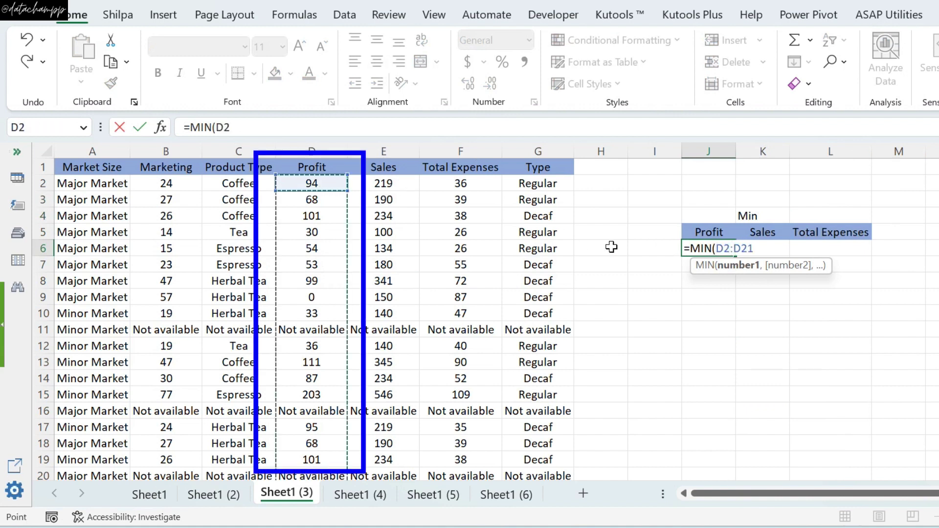
pyautogui.write(')')
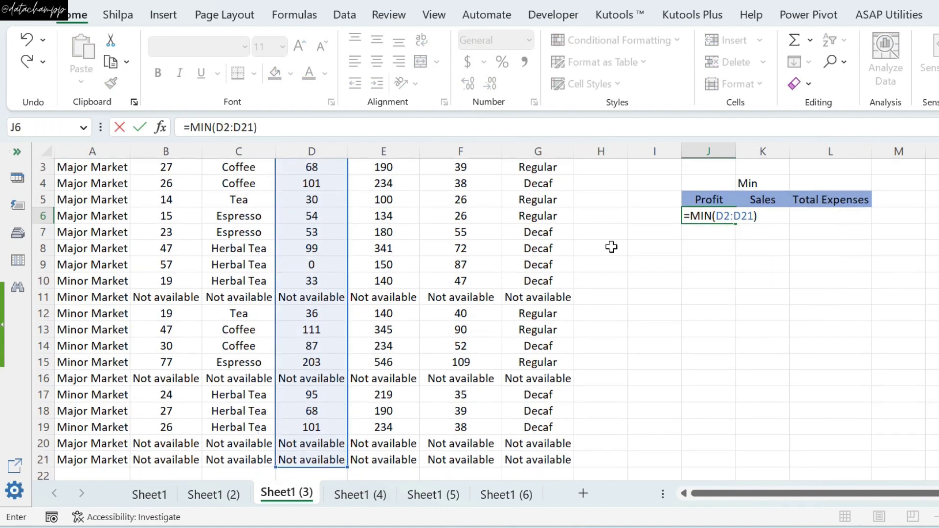
pyautogui.press('Return')
# Fill the MIN formula to L6, giving Sales 100 and Total Expenses 26, and check the formulas.
pyautogui.scroll(1, 694, 250)
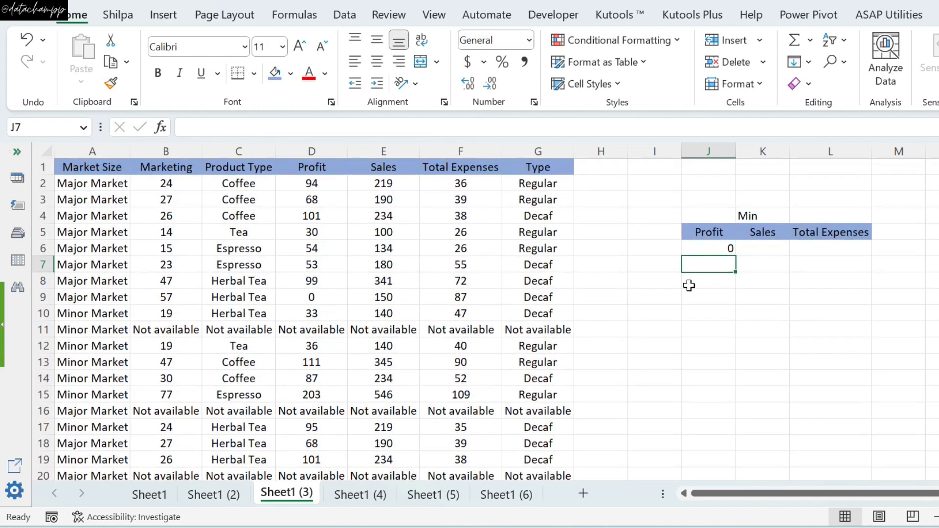
pyautogui.click(727, 252)
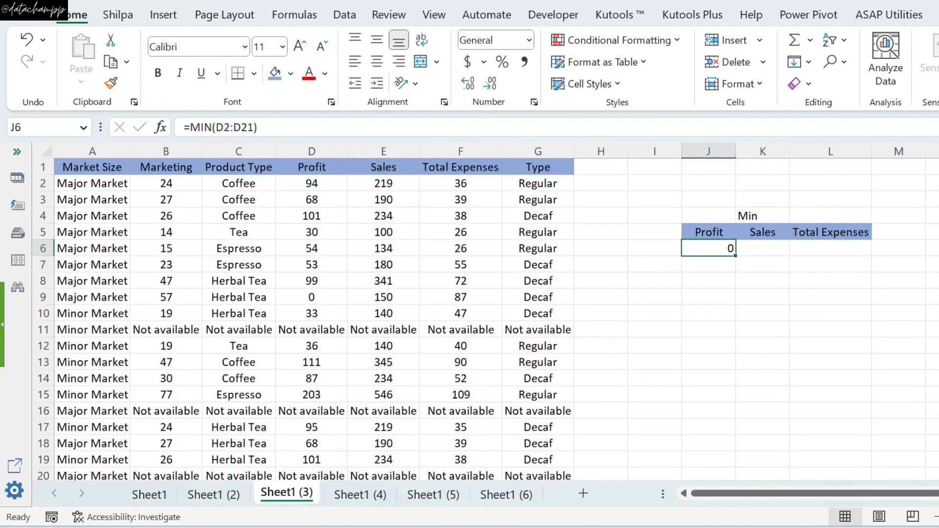
pyautogui.click(324, 299)
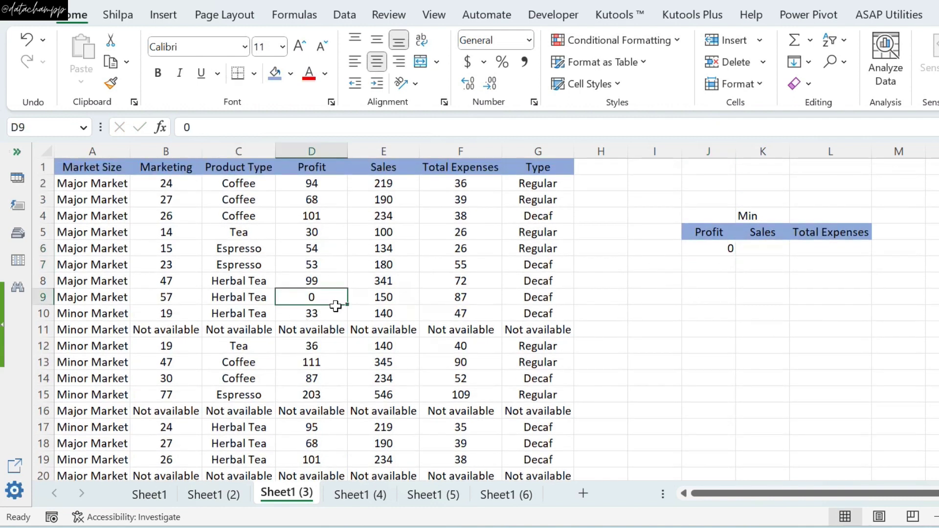
pyautogui.click(712, 247)
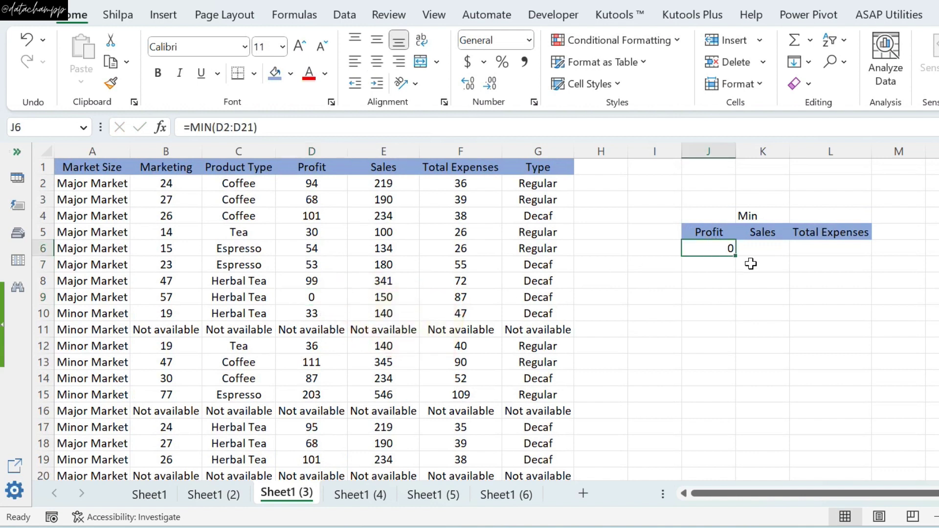
pyautogui.moveTo(735, 255); pyautogui.dragTo(843, 255)
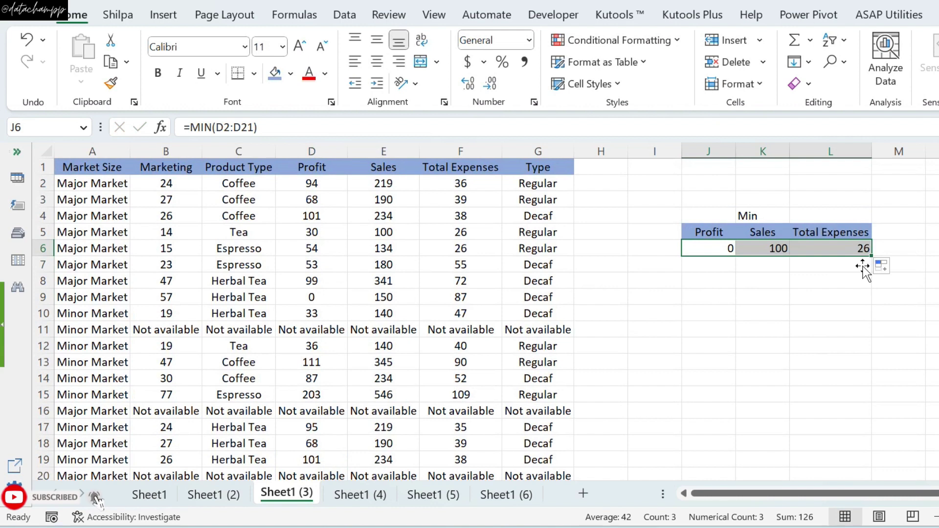
pyautogui.click(858, 250)
pyautogui.click(762, 254)
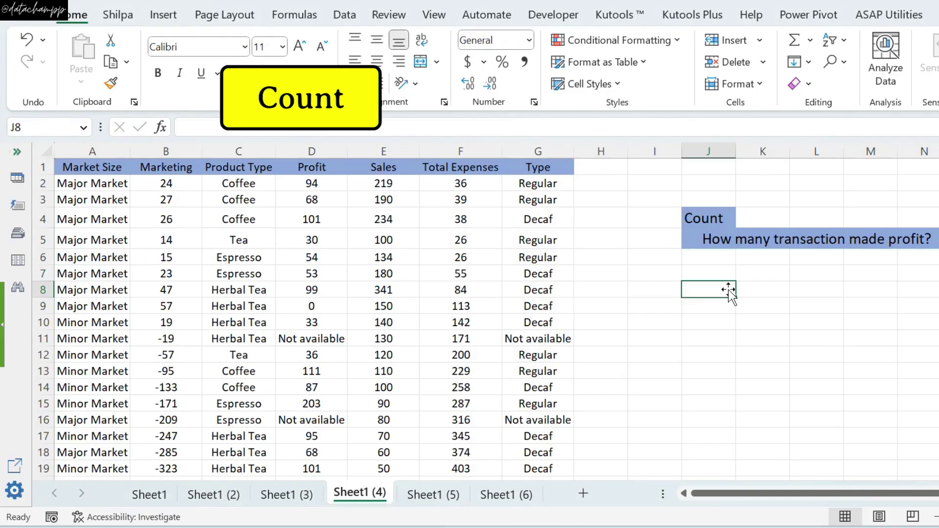
# Review the profit question and the 'Not available' entries in the Profit column.
pyautogui.click(759, 239)
pyautogui.click(715, 317)
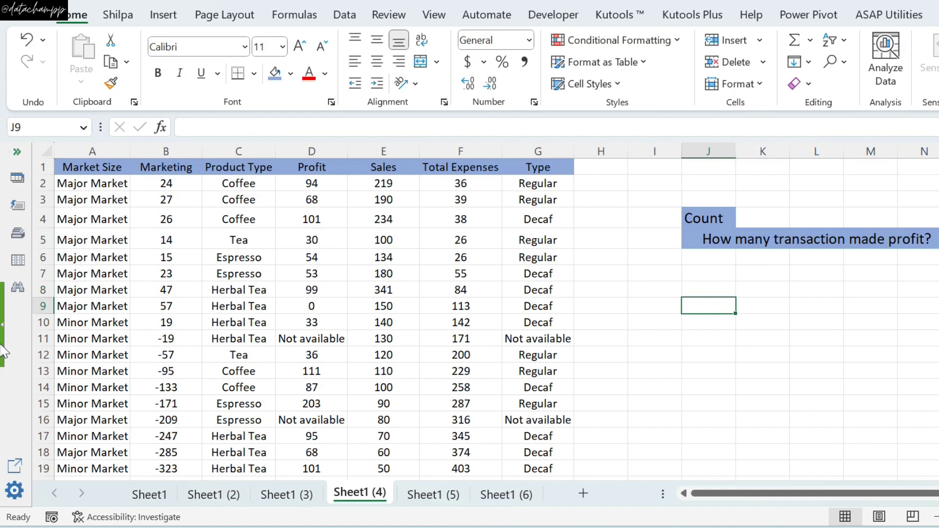
pyautogui.scroll(-3, 489, 303)
pyautogui.scroll(1, 348, 296)
pyautogui.click(349, 293)
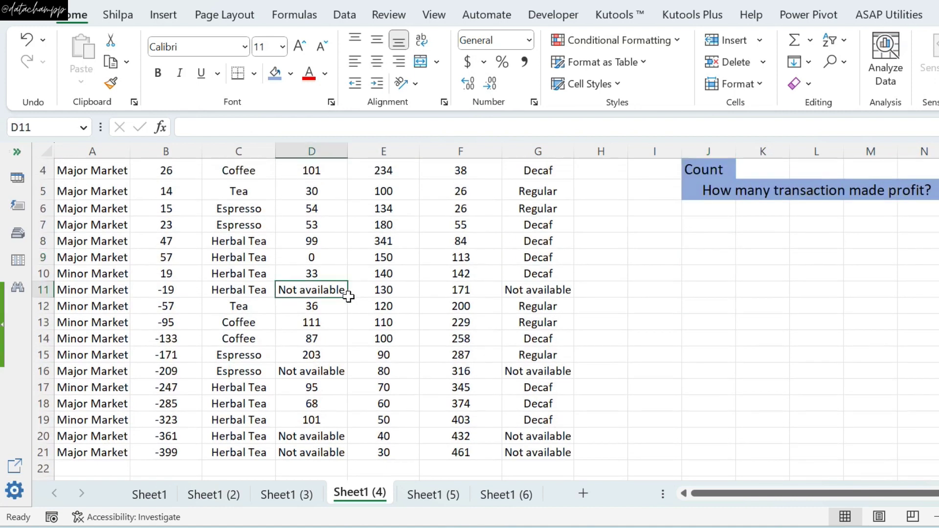
pyautogui.click(327, 377)
pyautogui.click(321, 436)
pyautogui.click(320, 455)
pyautogui.click(343, 293)
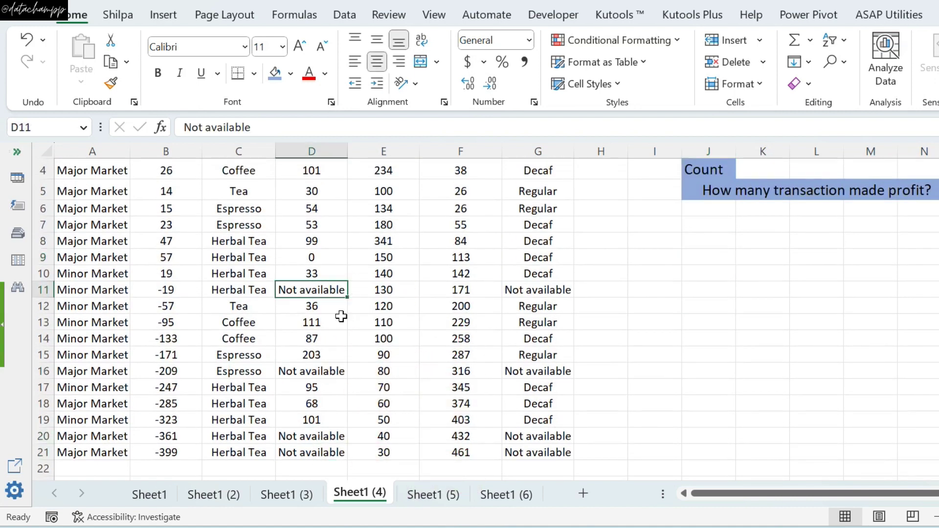
pyautogui.moveTo(342, 372); pyautogui.dragTo(342, 391)
pyautogui.scroll(3, 347, 367)
pyautogui.click(345, 340)
pyautogui.click(329, 435)
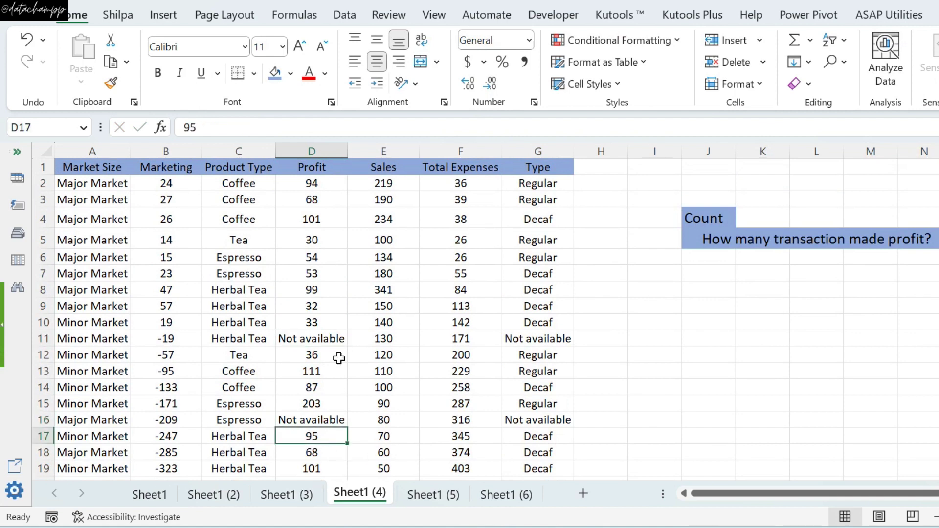
pyautogui.click(709, 257)
# Enter =COUNT(D2:D21) in J8 and check that it returns 16 profitable transactions.
pyautogui.click(729, 291)
pyautogui.write('=co')
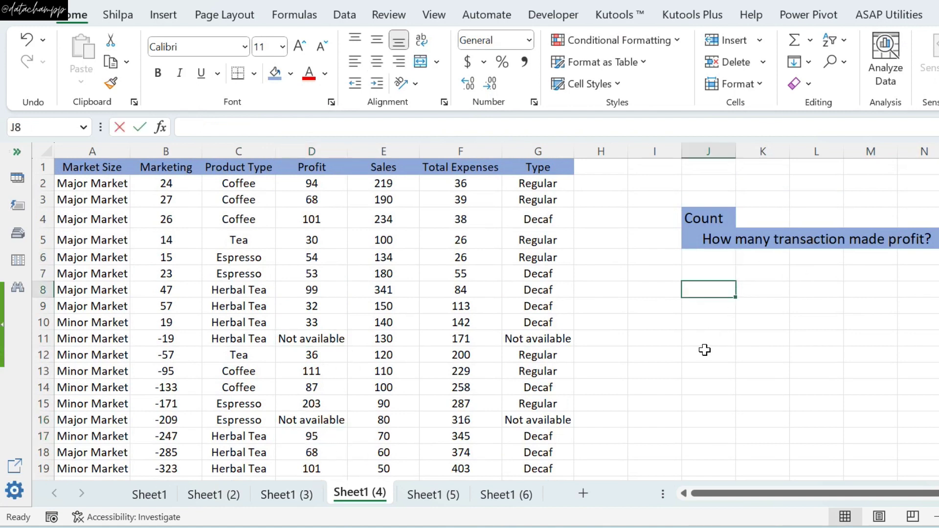
pyautogui.write('unt(')
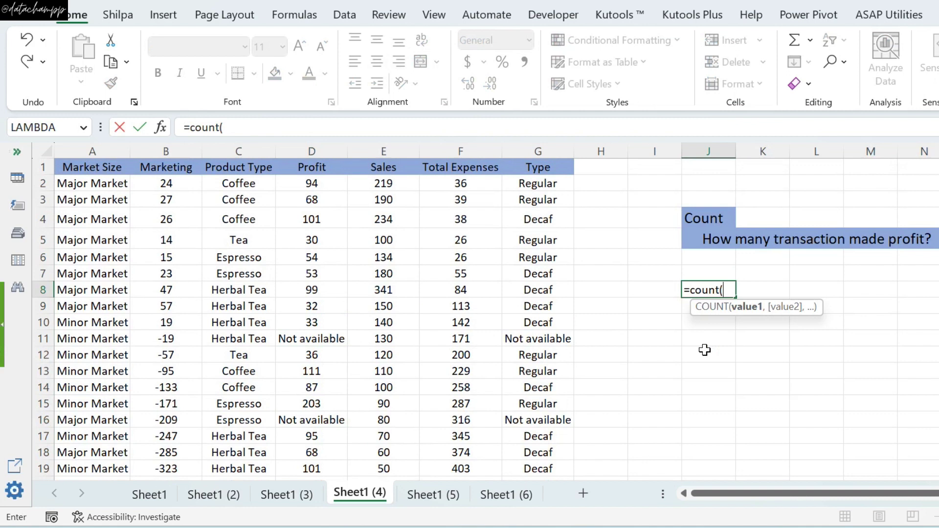
pyautogui.click(325, 199)
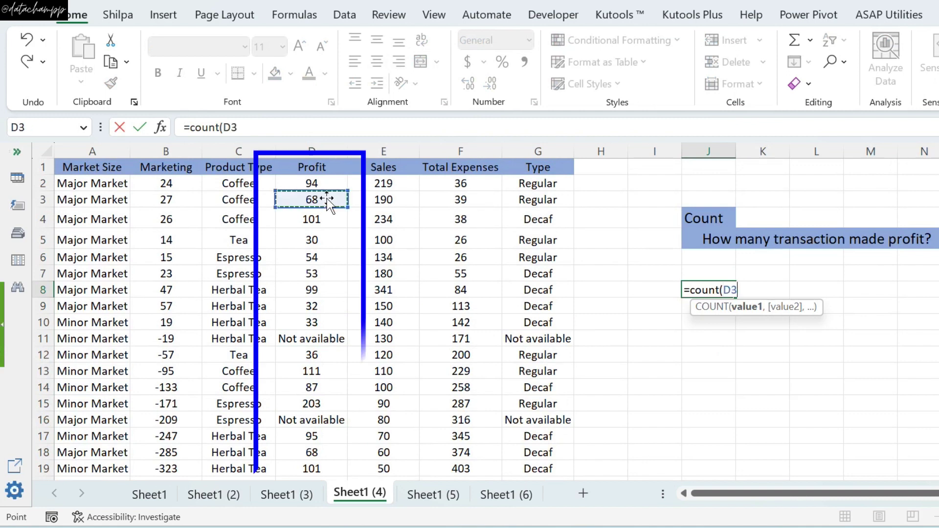
pyautogui.click(331, 185)
pyautogui.hotkey('ctrl', 'shift', 'Down')
pyautogui.press('Return')
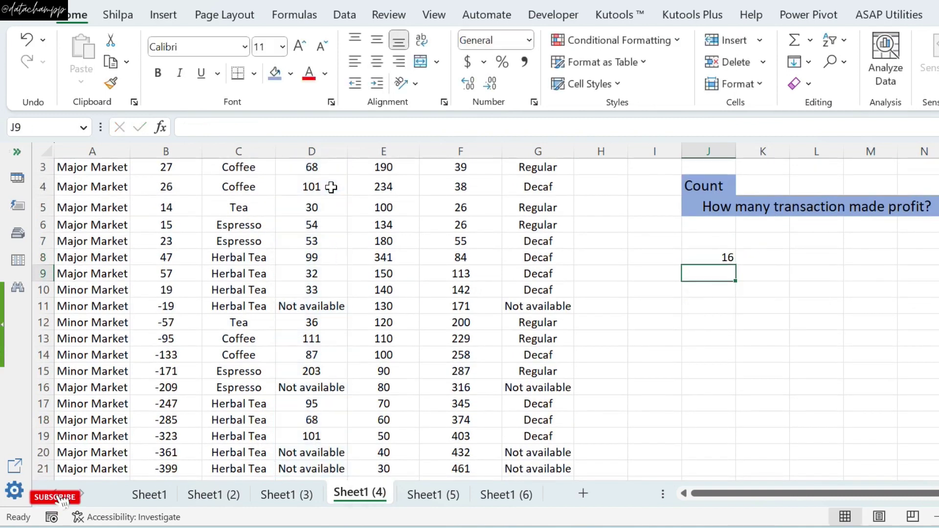
pyautogui.click(708, 259)
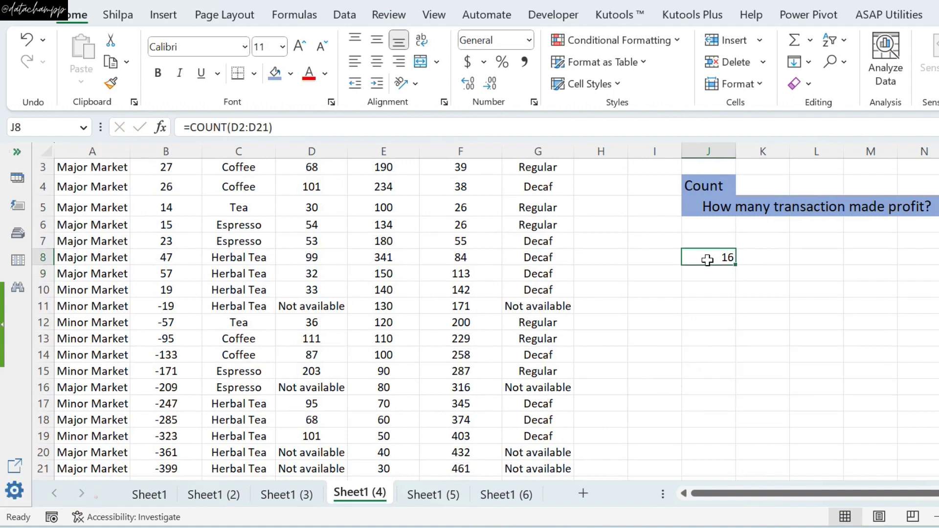
pyautogui.click(764, 207)
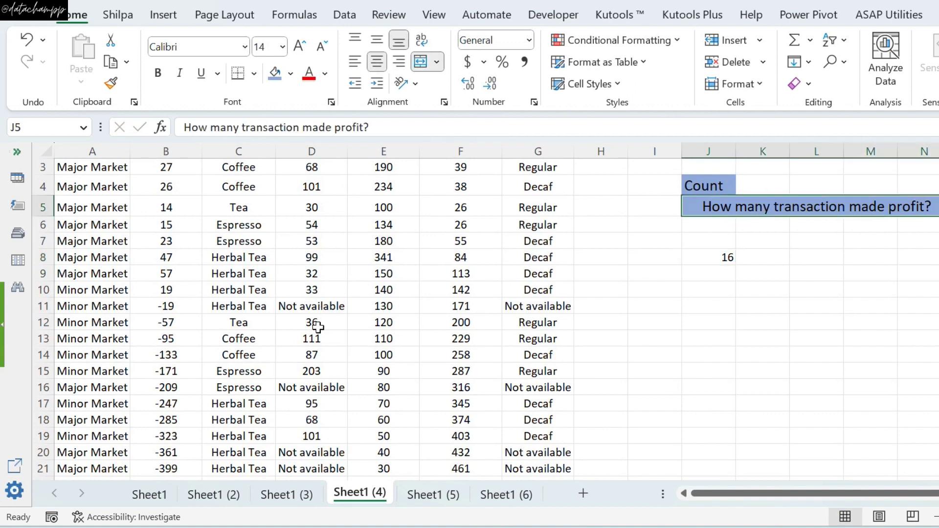
pyautogui.click(694, 242)
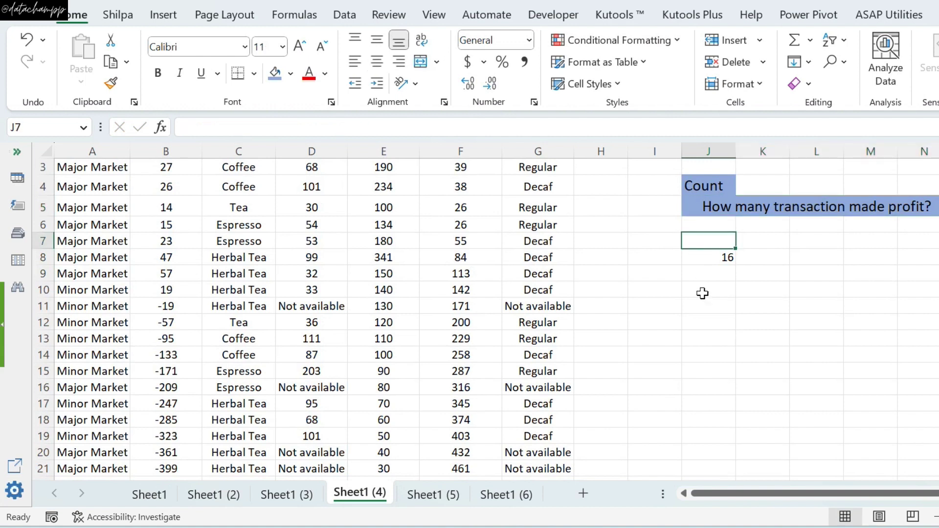
pyautogui.click(712, 260)
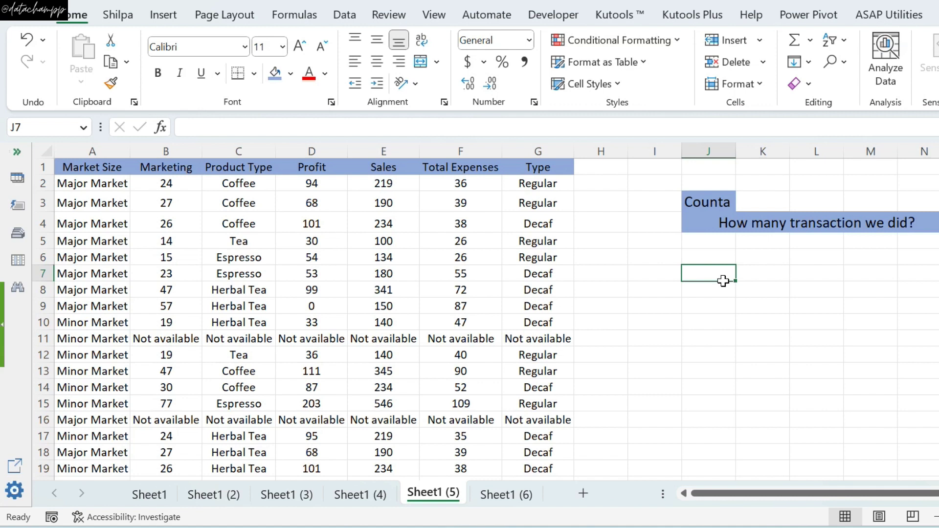
# Point out the text entries in the Product Type column, such as Coffee in C14.
pyautogui.moveTo(239, 242); pyautogui.dragTo(264, 421)
pyautogui.click(241, 354)
pyautogui.click(259, 388)
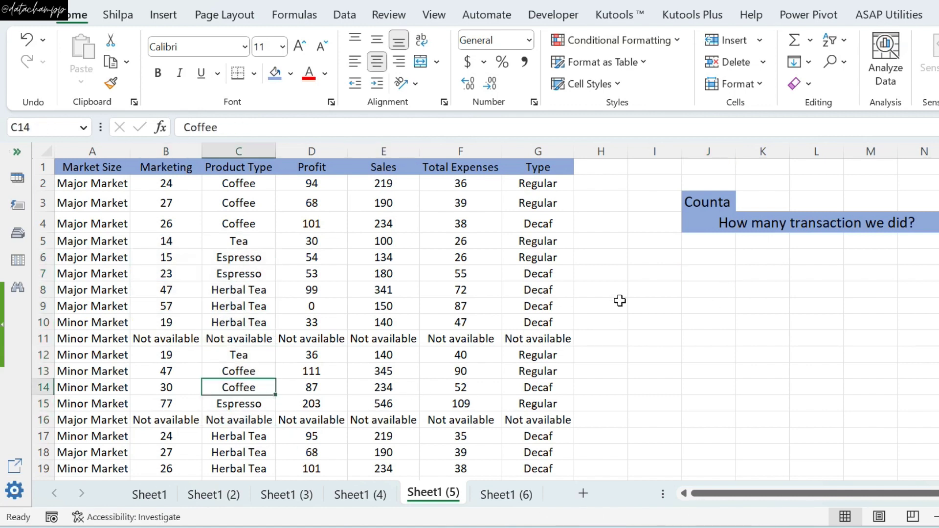
# Enter =COUNTA(D2:D21) in J7 to count all 20 transactions.
pyautogui.click(692, 278)
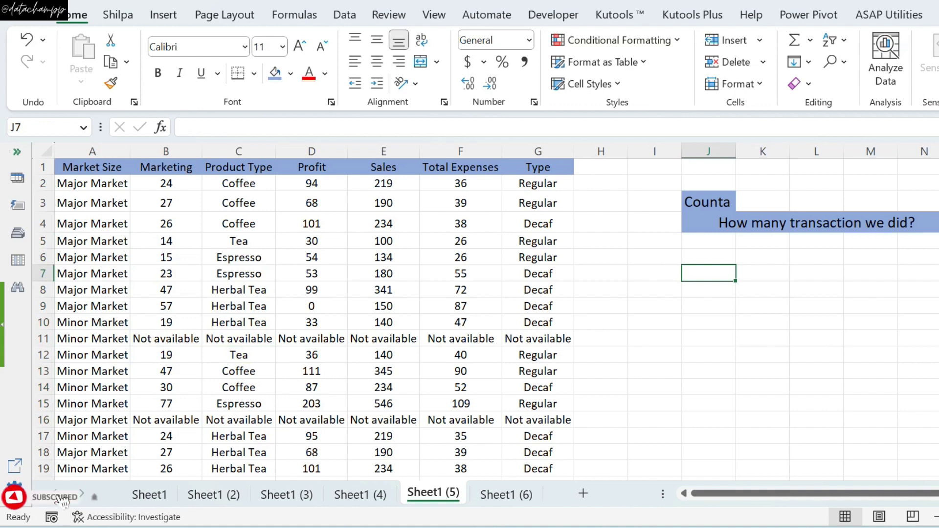
pyautogui.write('=')
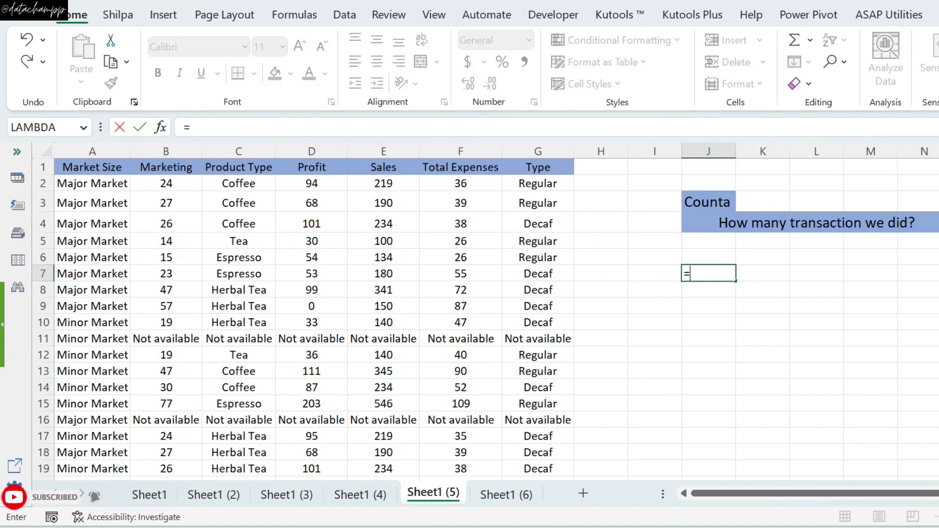
pyautogui.write('counta(')
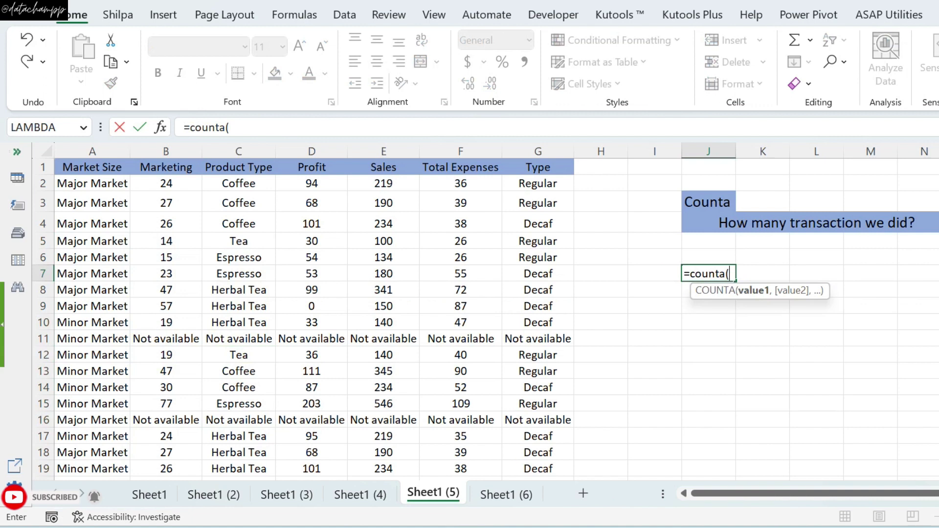
pyautogui.click(329, 190)
pyautogui.hotkey('ctrl', 'shift', 'Down')
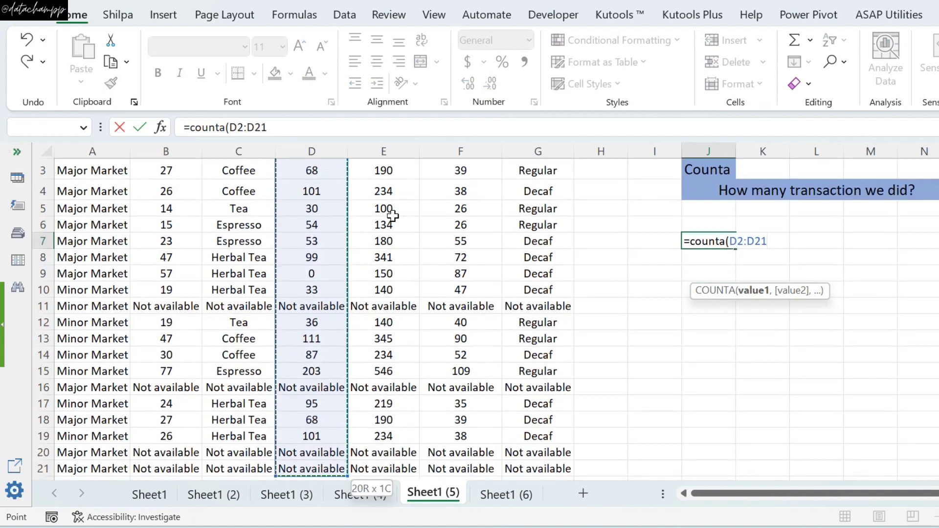
pyautogui.press('Return')
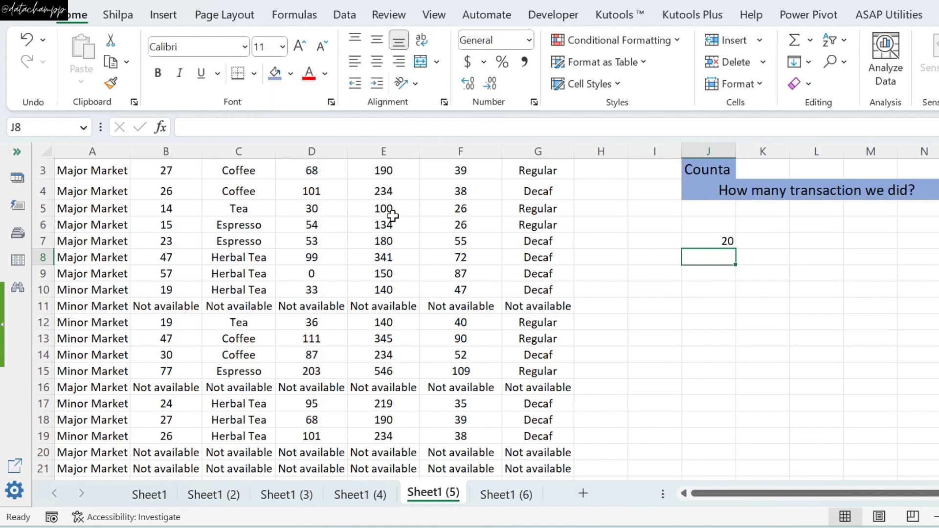